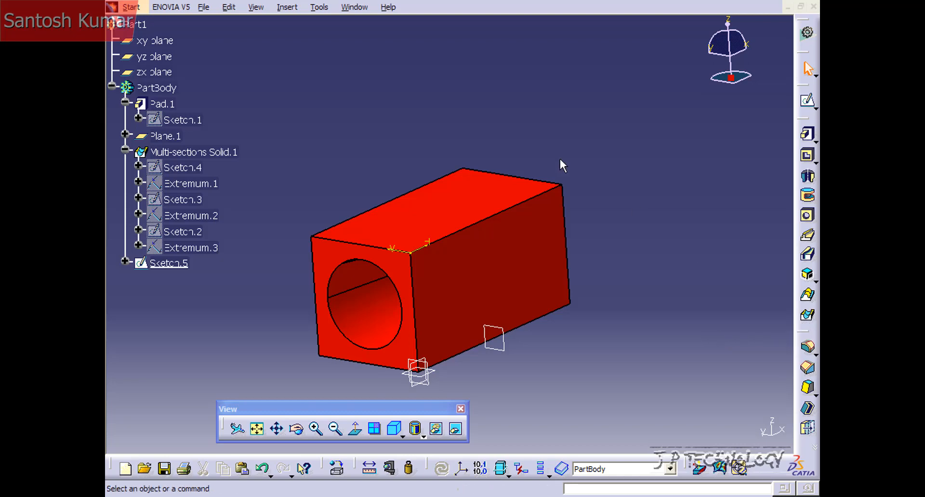
Delete the multi-sections feature from the block while keeping its aggregated elements, so its section sketches and extremum points are retained.
middle_drag(337, 231, 424, 294)
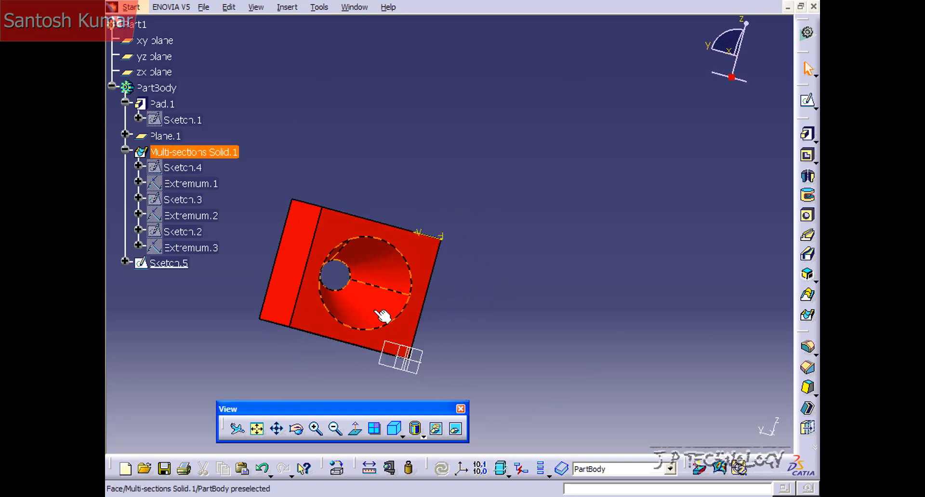
middle_drag(383, 316, 410, 289)
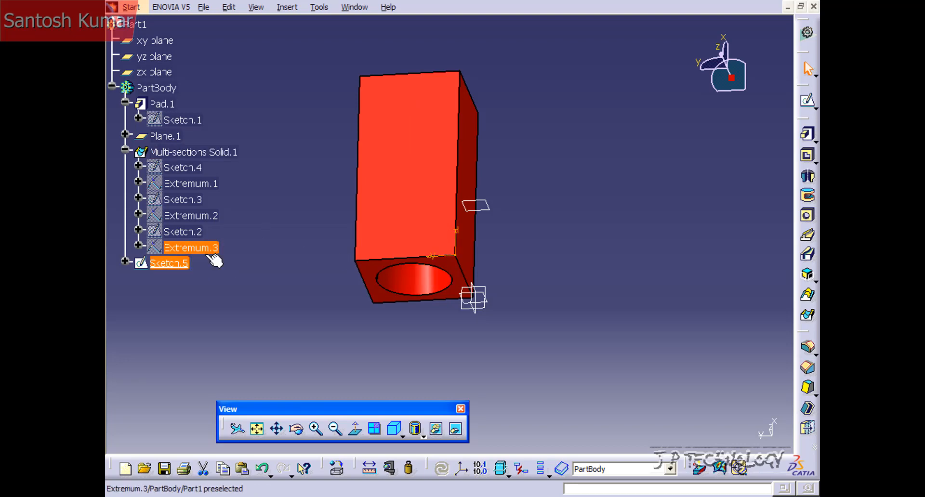
right_click(215, 152)
click(284, 348)
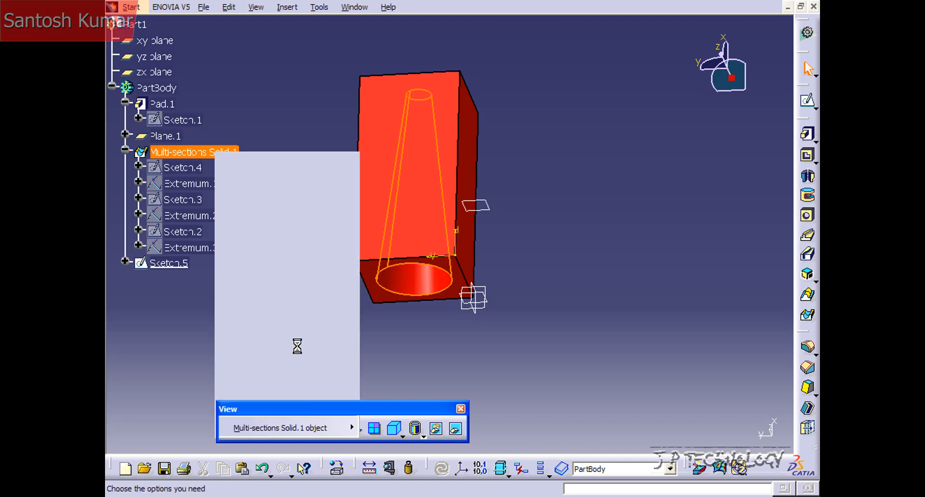
click(645, 388)
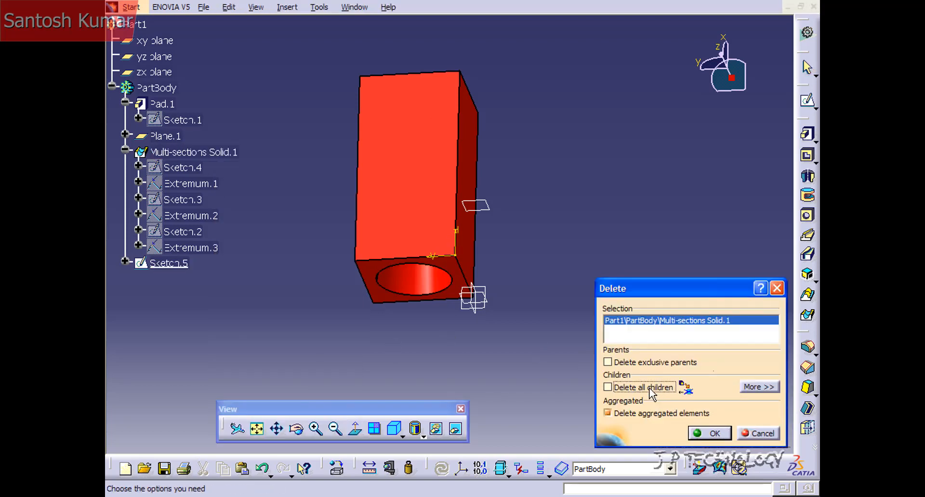
click(623, 414)
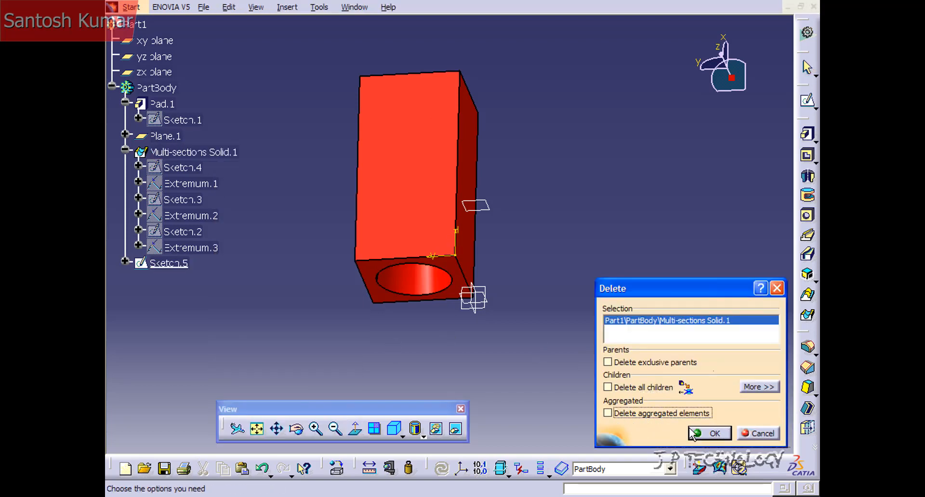
click(710, 434)
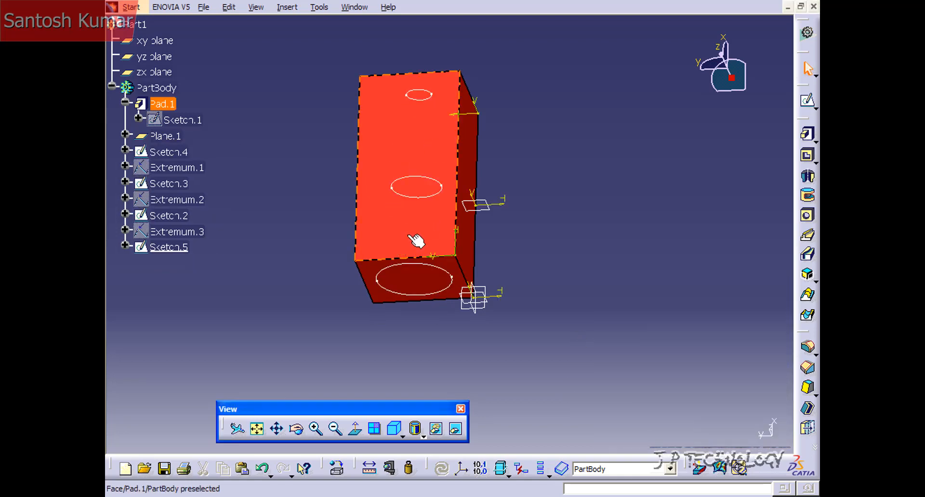
Start a sketch on the pad's long top face and project the three section circles into it as construction lines.
mouse_move(508, 294)
middle_down()
mouse_move(458, 244)
mouse_move(340, 263)
mouse_move(413, 315)
mouse_move(510, 283)
middle_up()
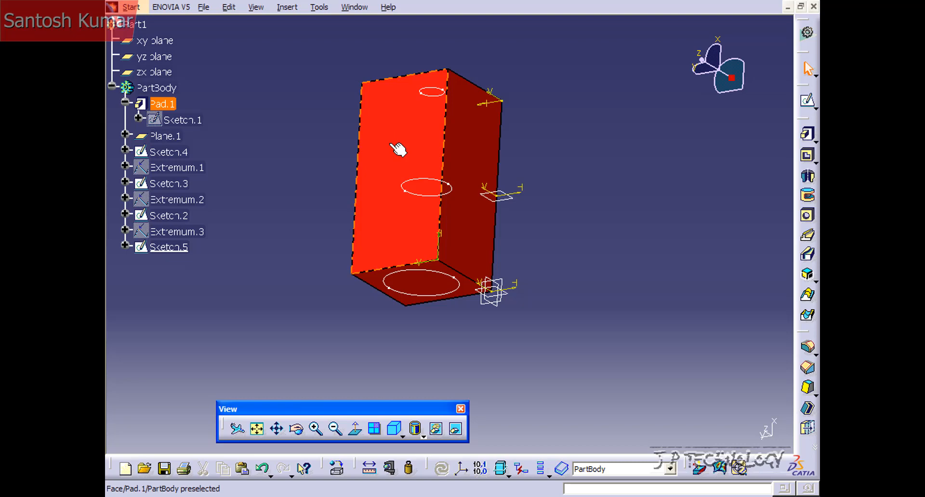
click(414, 136)
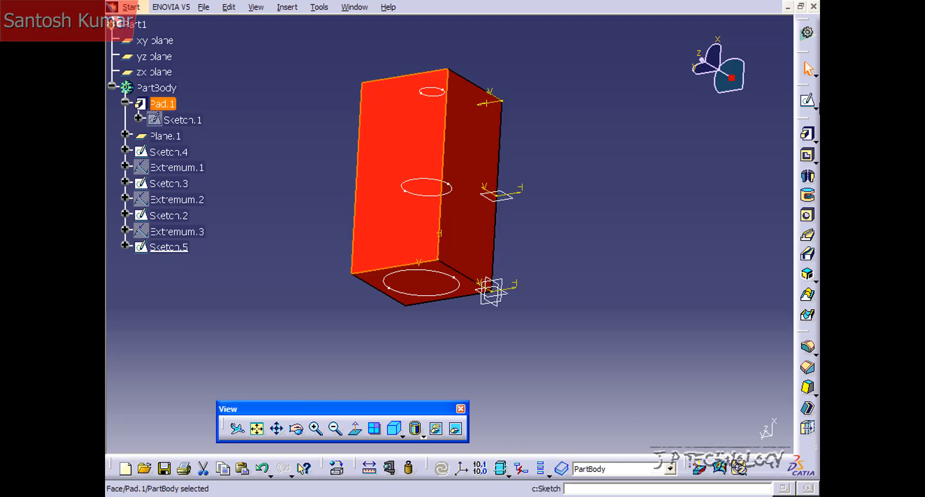
click(809, 103)
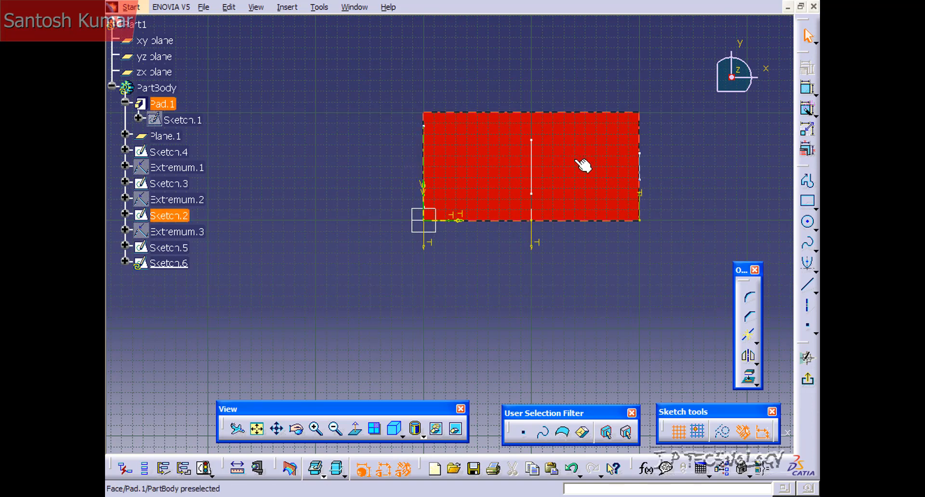
ctrl+click(532, 165)
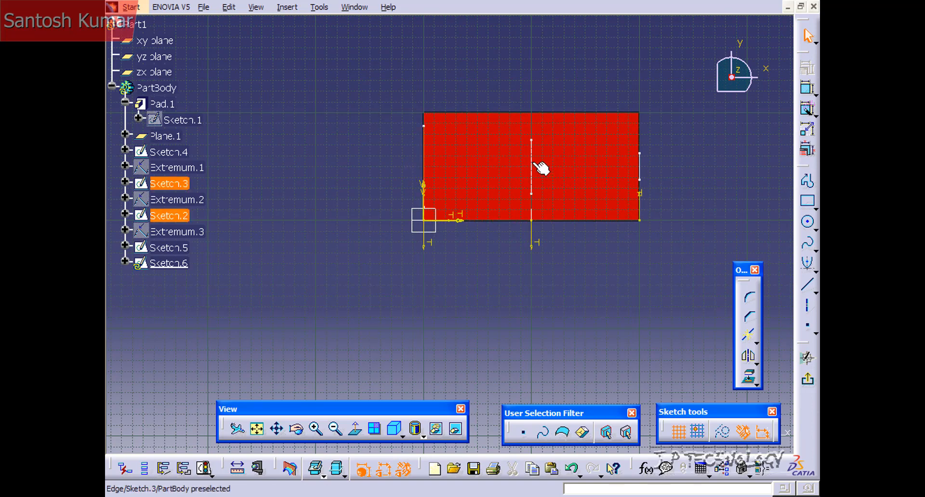
ctrl+click(640, 166)
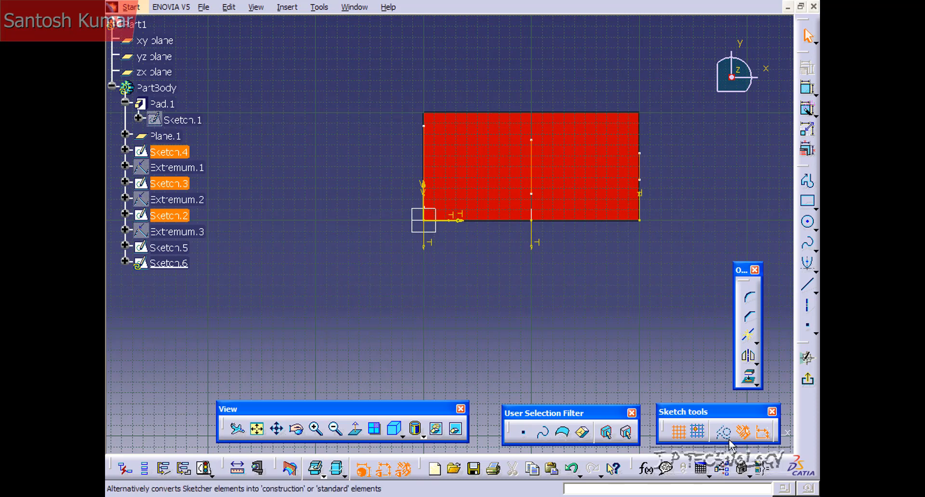
click(748, 376)
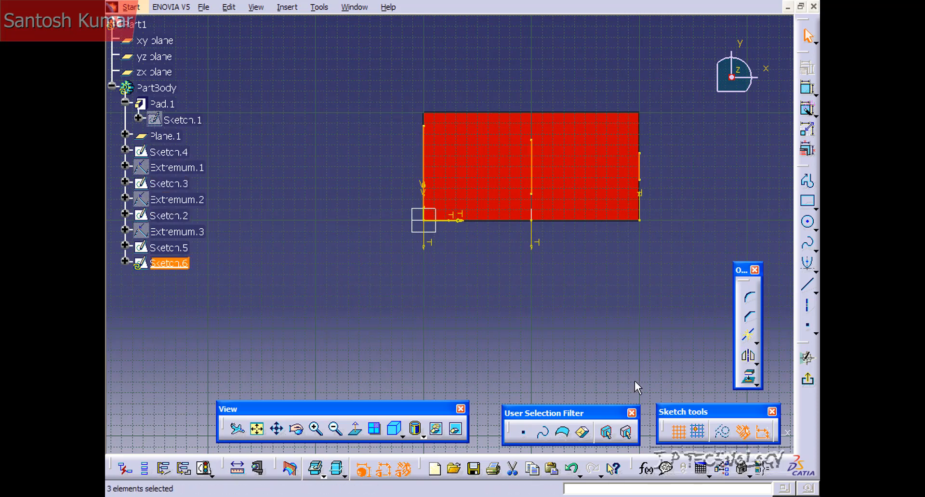
click(729, 439)
click(693, 358)
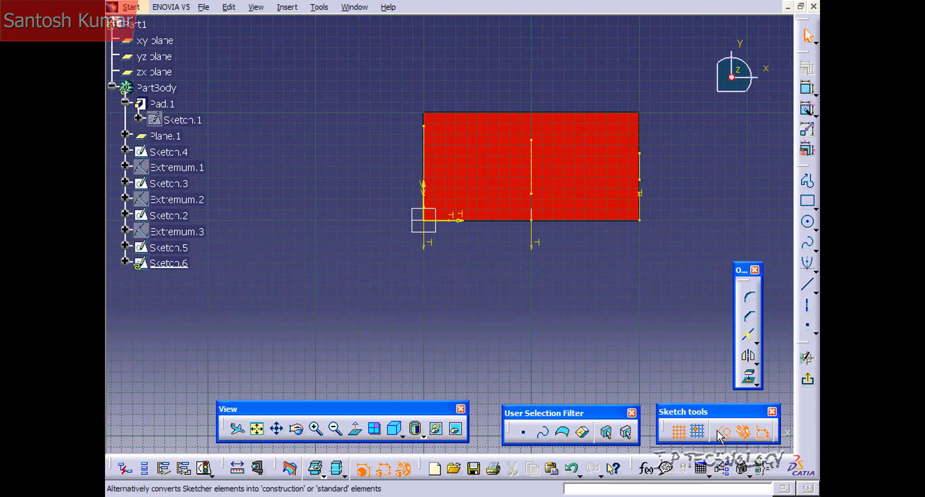
Draw a wavy seven-point spline crossing the three projected lines, starting on the largest section's line and ending on the smallest section's line.
mouse_move(471, 295)
middle_down()
mouse_move(531, 277)
mouse_move(446, 240)
middle_up()
middle_drag(446, 240, 387, 264)
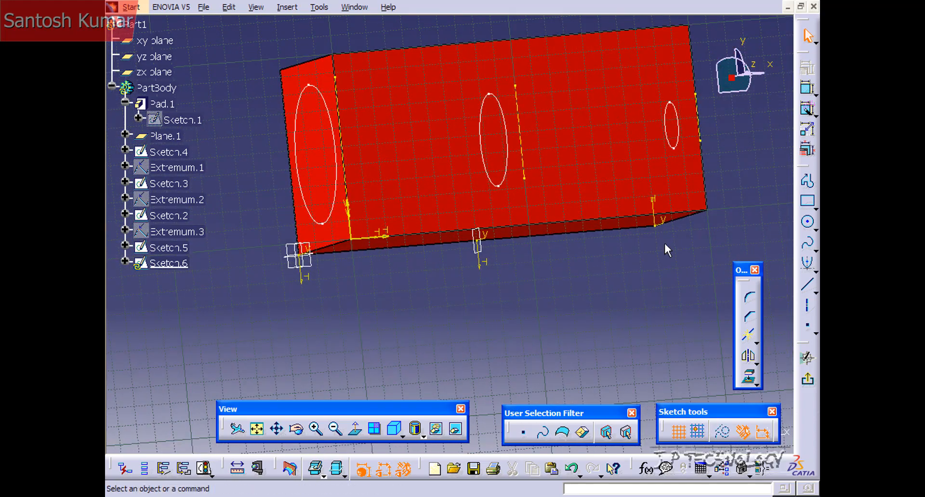
click(807, 246)
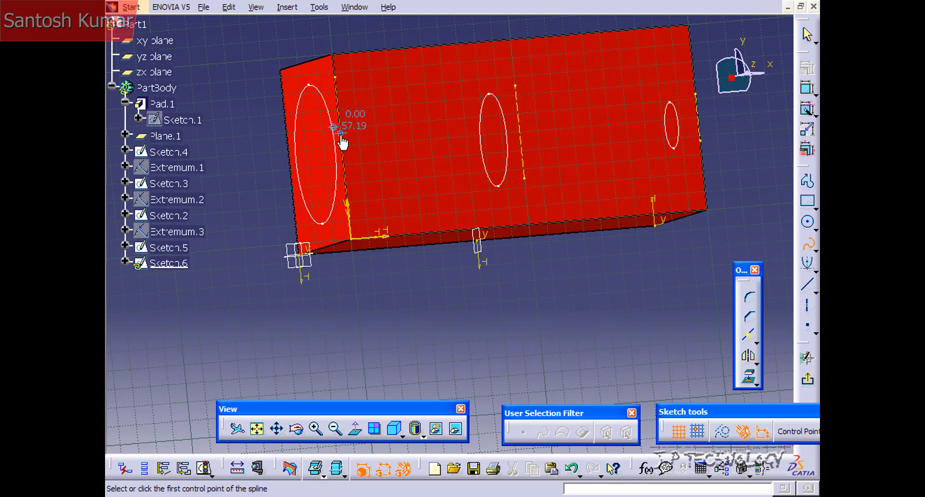
click(342, 147)
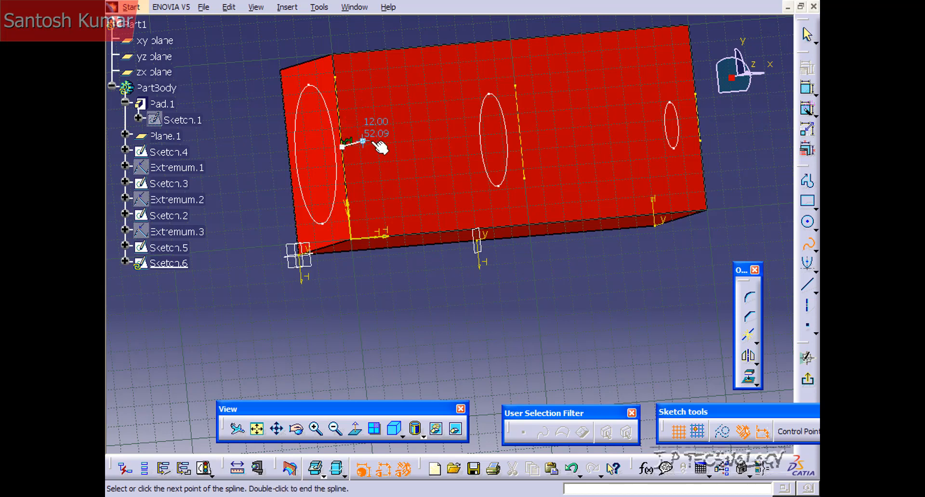
click(401, 203)
click(480, 213)
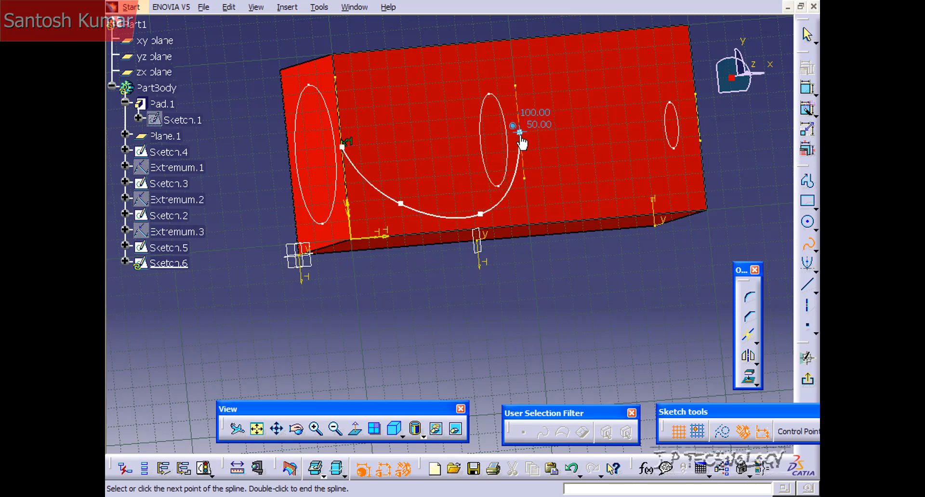
click(519, 131)
click(580, 109)
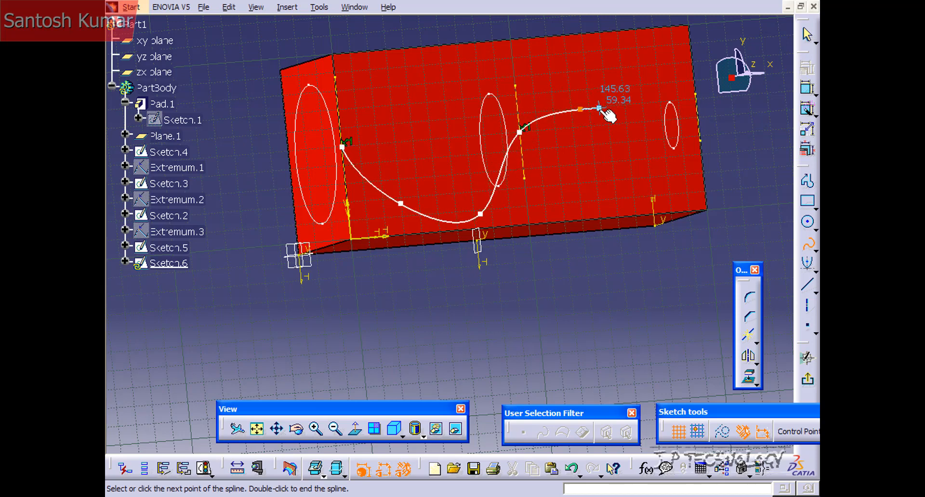
click(659, 120)
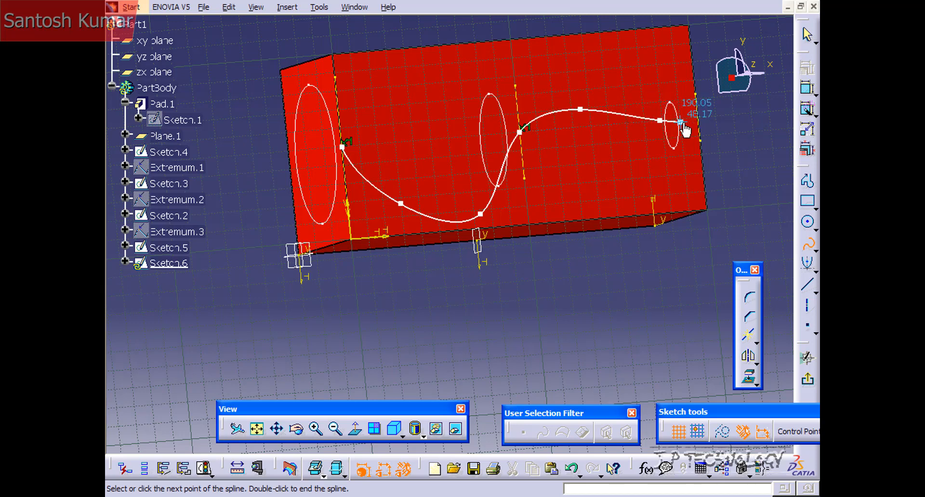
click(699, 117)
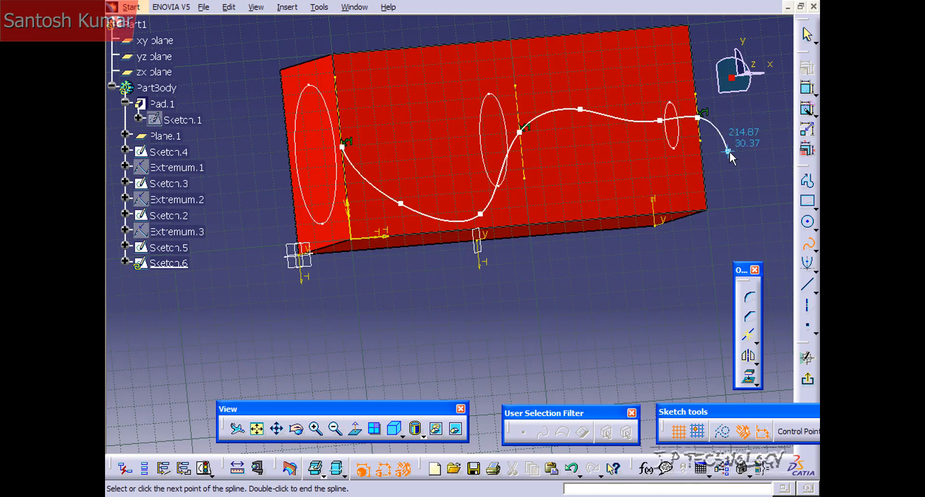
key(Escape)
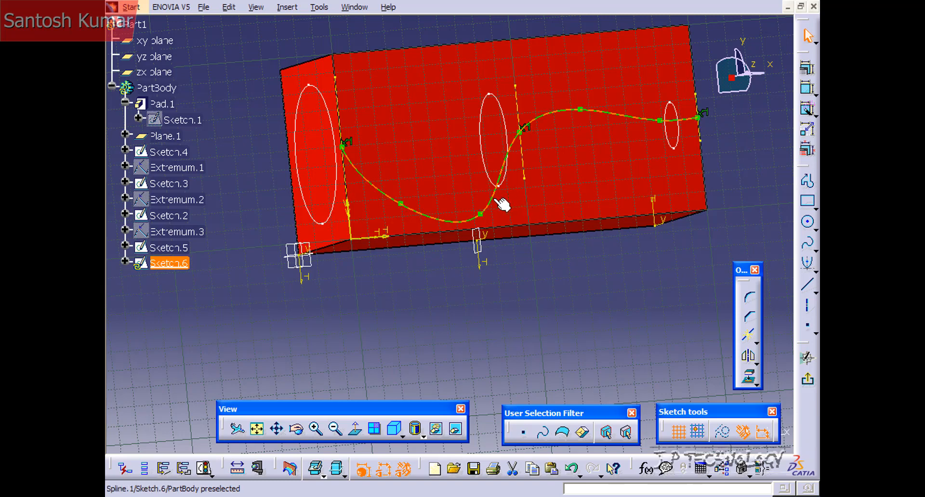
Reshape the spline by moving its intermediate control points into a smoother S-curve, and exit the sketch.
drag(486, 216, 471, 196)
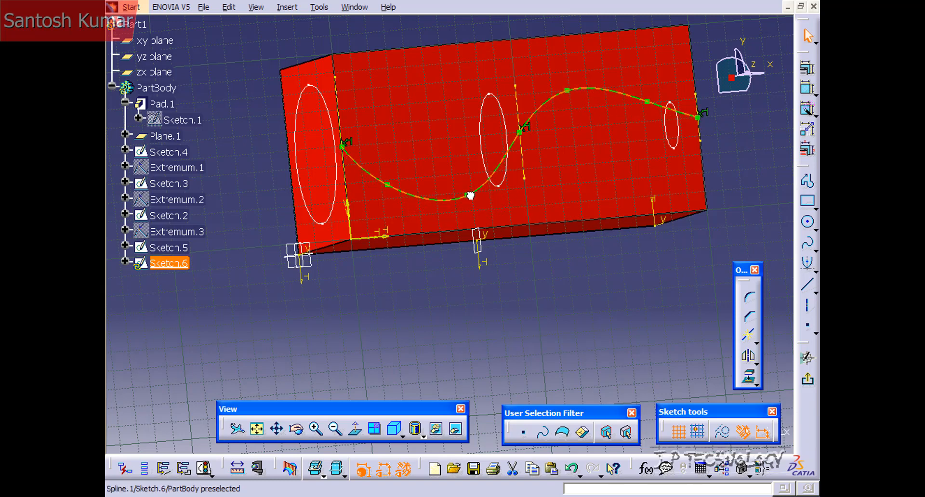
mouse_move(566, 89)
mouse_down()
mouse_move(585, 96)
mouse_move(577, 98)
mouse_up()
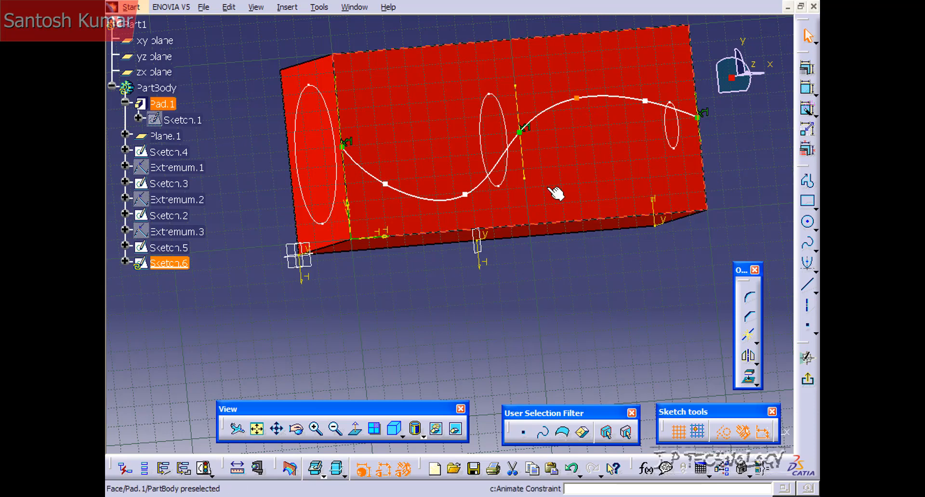
click(808, 383)
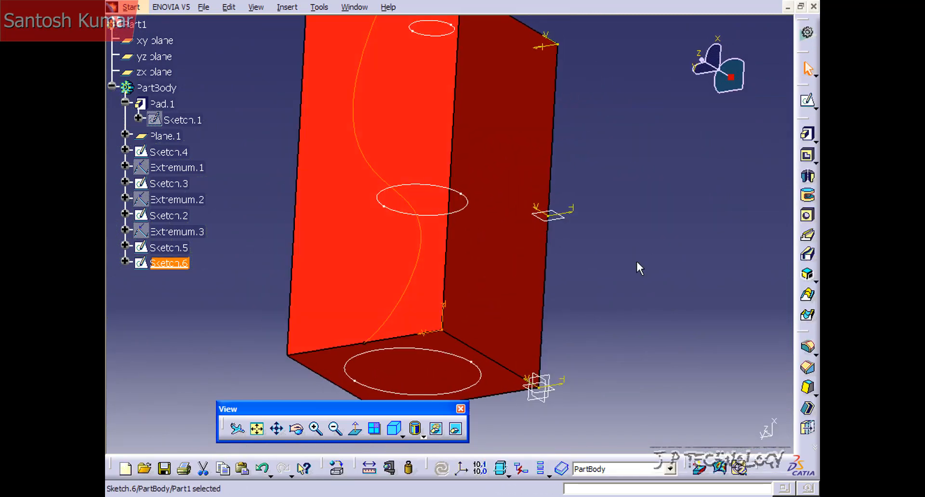
Start a Removed Multi-sections Solid with Sketch.2, Sketch.3 and Sketch.4 as its sections, in that order.
middle_drag(611, 322, 393, 318)
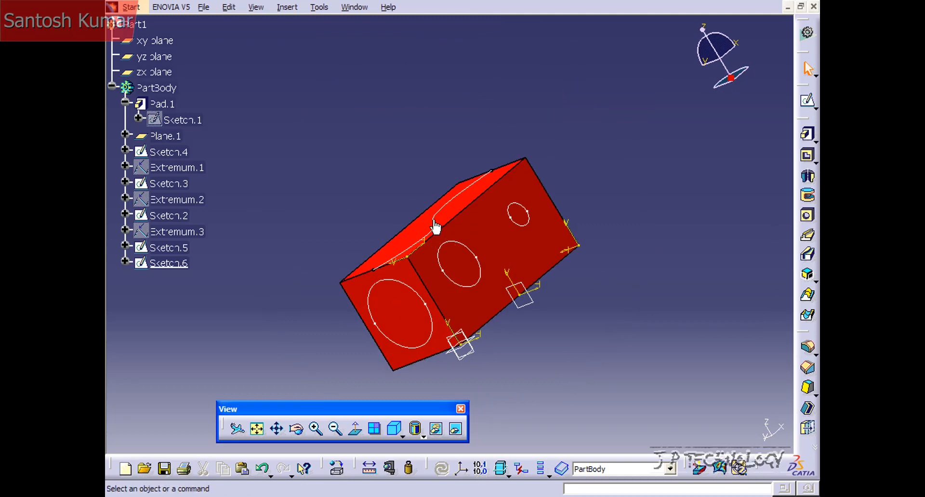
middle_drag(436, 227, 679, 280)
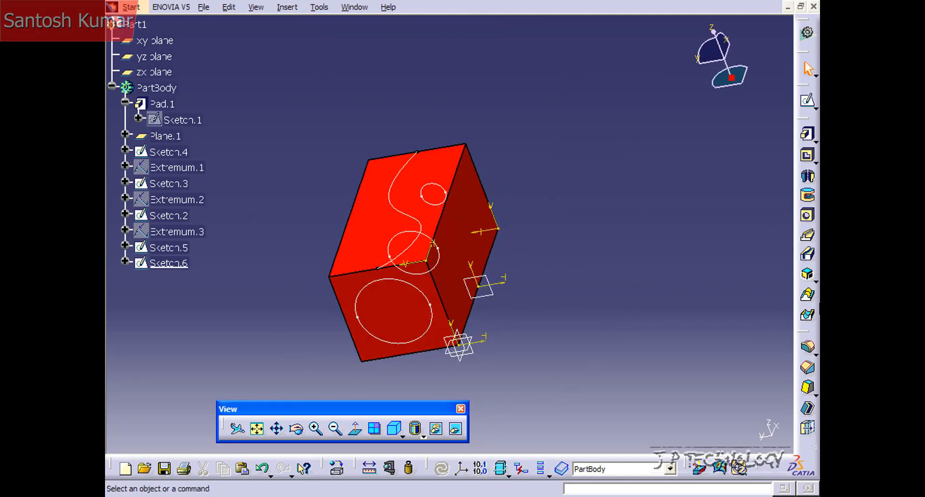
click(807, 315)
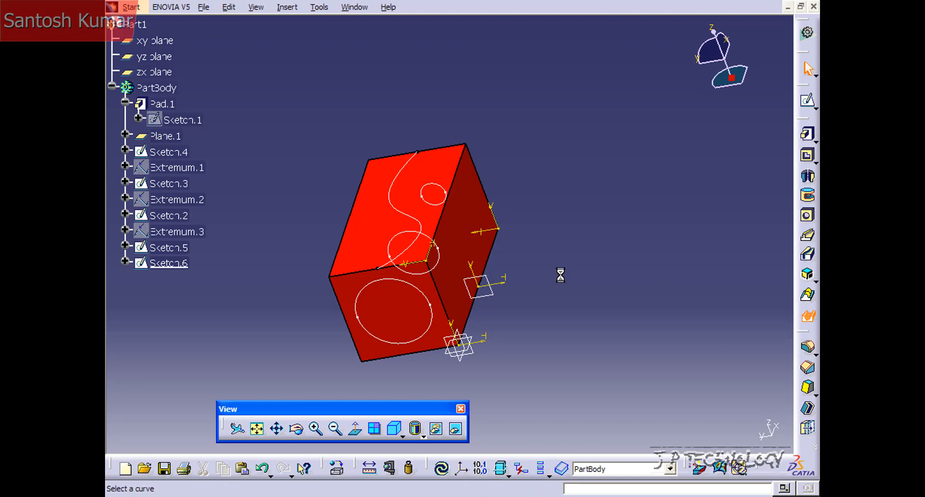
click(416, 289)
click(434, 244)
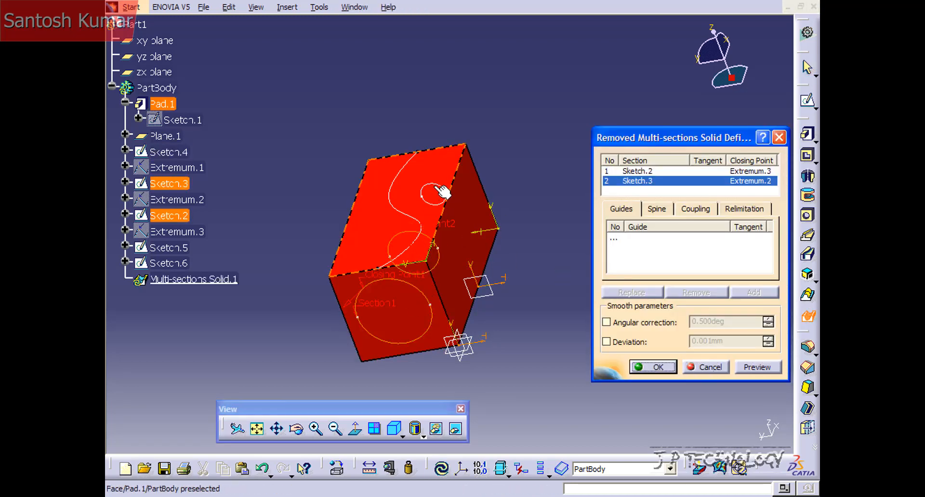
click(430, 186)
mouse_move(389, 279)
middle_down()
mouse_move(405, 127)
mouse_move(419, 180)
mouse_move(481, 124)
middle_up()
middle_drag(394, 198, 433, 190)
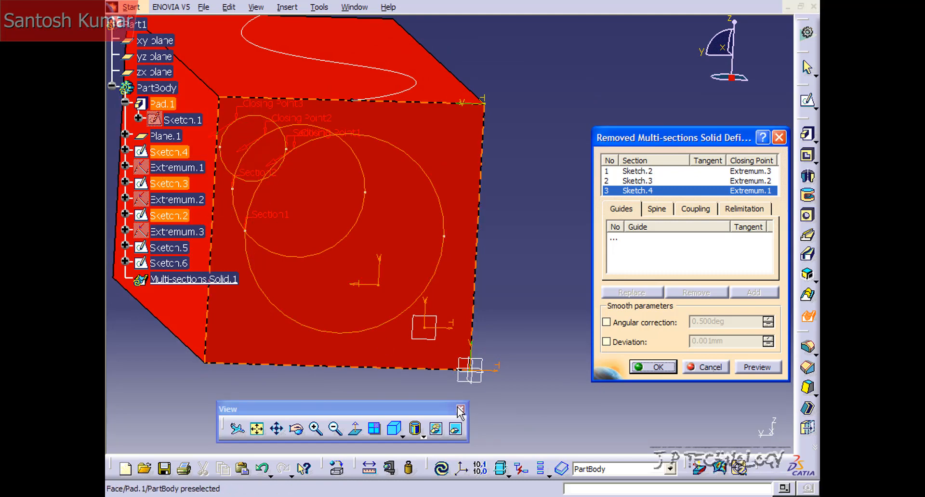
Set the spline sketch, Sketch.6, as the spine of the removed multi-sections solid, preview it and create the cut.
middle_drag(578, 193, 649, 202)
click(665, 210)
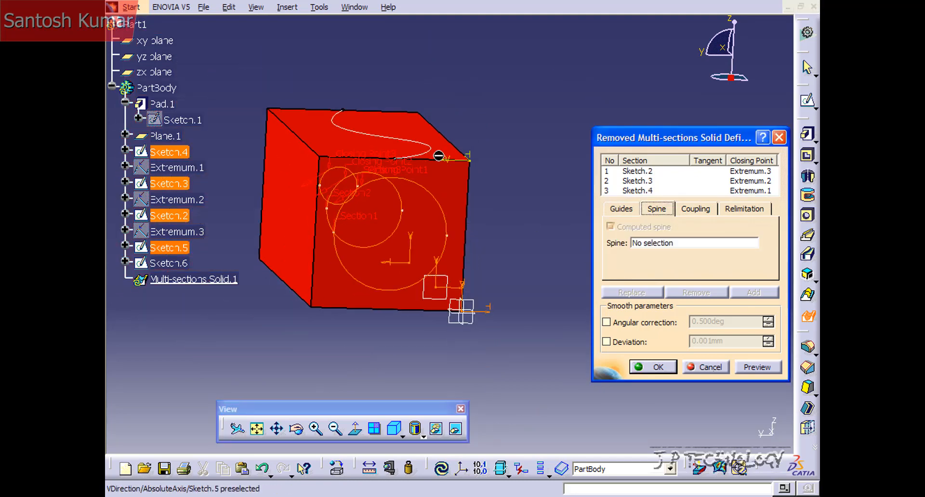
mouse_move(366, 142)
middle_down()
mouse_move(380, 140)
mouse_move(429, 181)
middle_up()
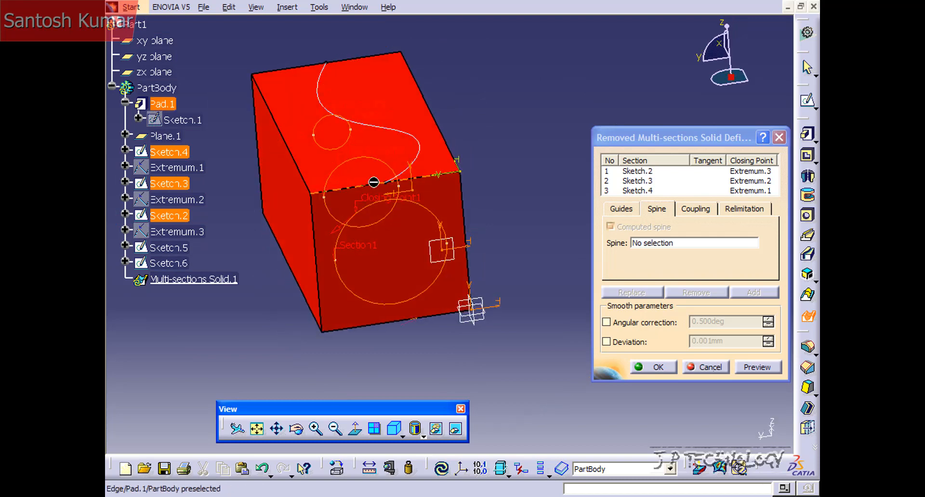
click(399, 129)
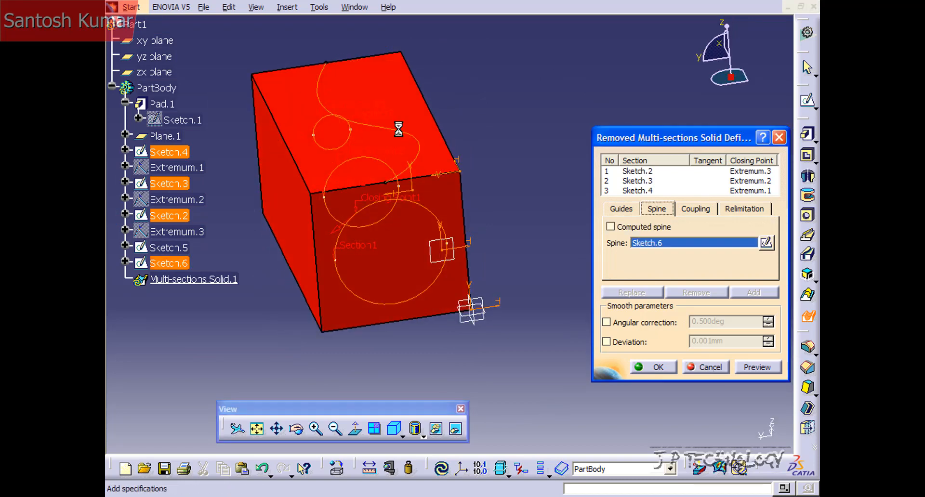
click(752, 367)
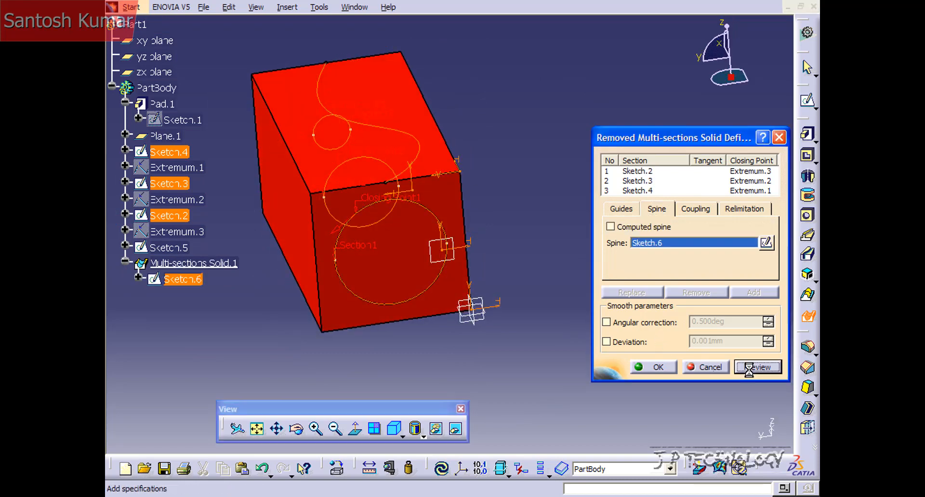
click(659, 367)
Select the new removed multi-sections feature and examine from several angles how its cut runs through the block.
middle_drag(514, 353, 313, 272)
middle_drag(591, 250, 680, 253)
click(234, 261)
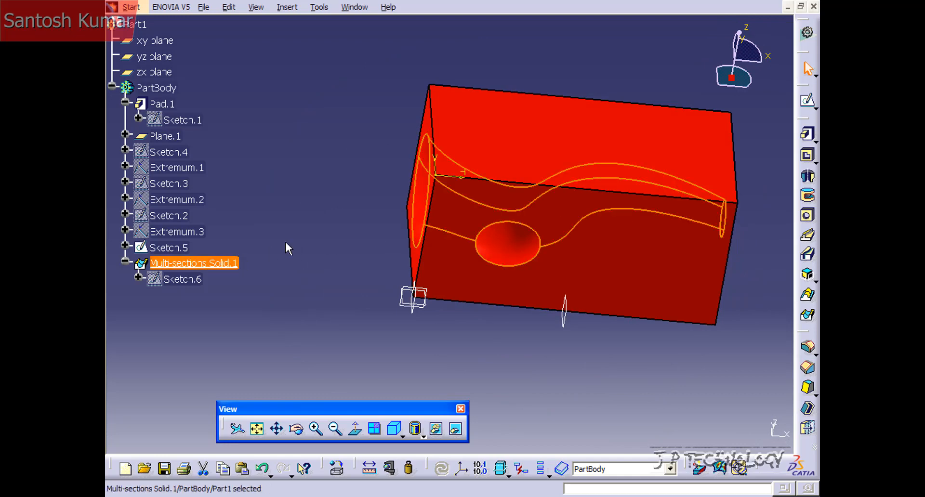
middle_drag(287, 248, 397, 311)
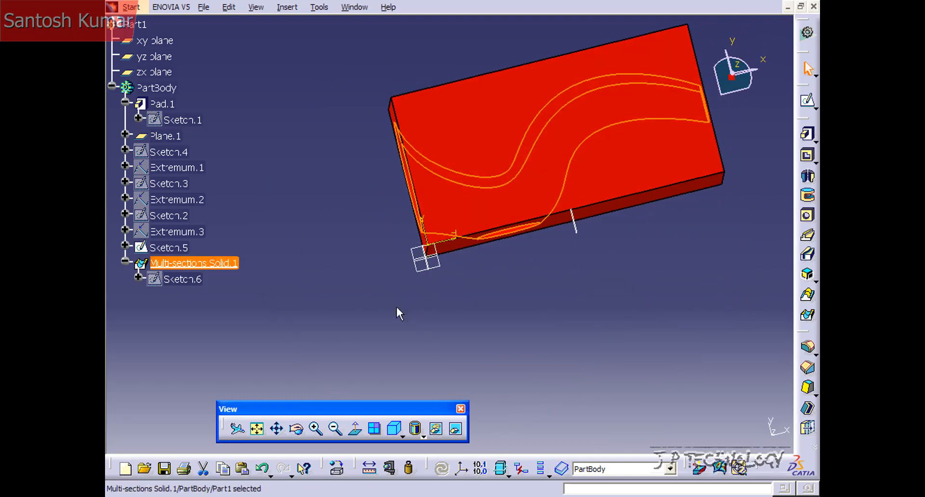
Edit Sketch.6, raising the spline's control points on either side of the middle section to reshape the spine, and exit the sketch.
double_click(197, 282)
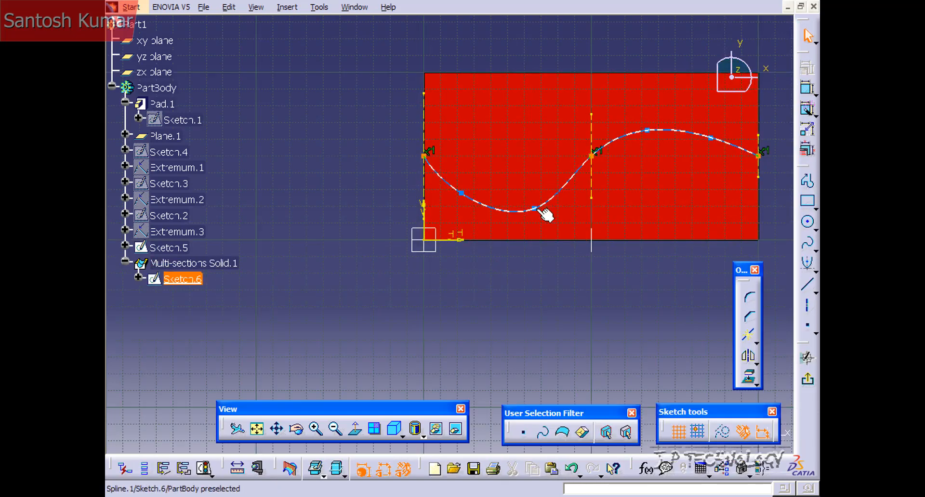
mouse_move(534, 209)
mouse_down()
mouse_move(534, 183)
mouse_move(522, 197)
mouse_up()
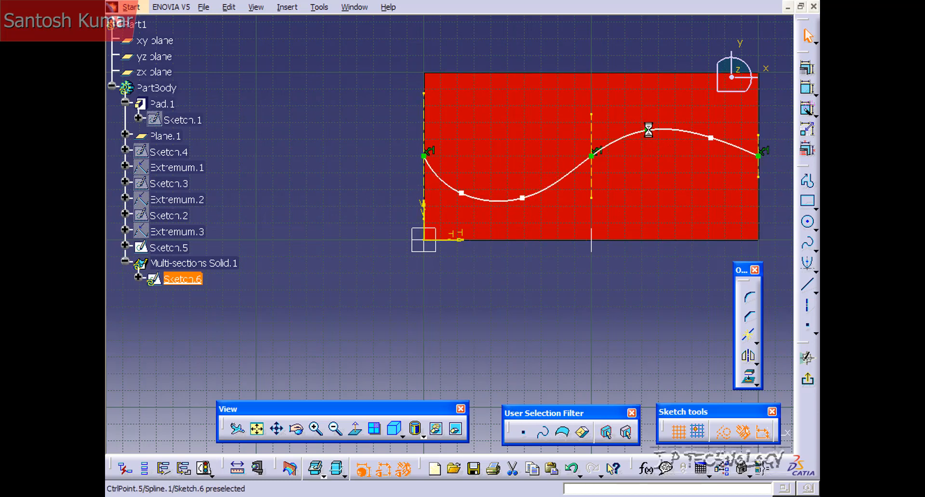
drag(648, 129, 675, 105)
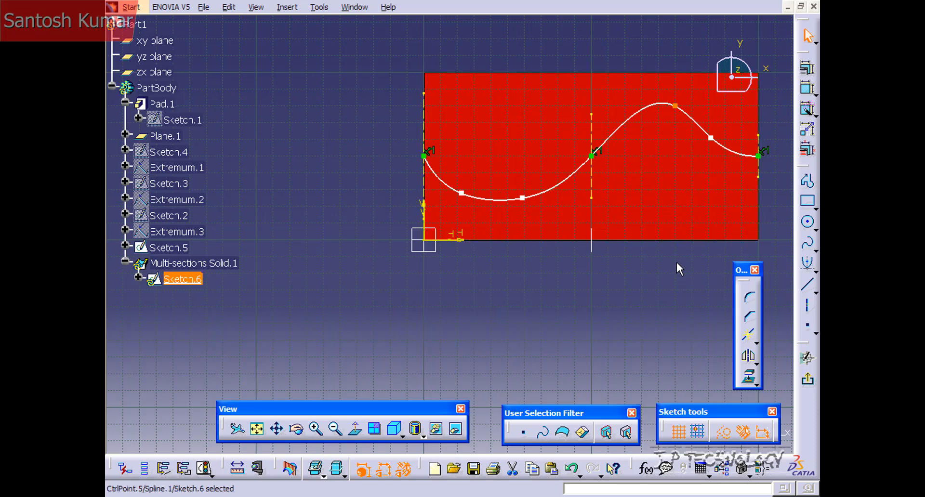
click(808, 380)
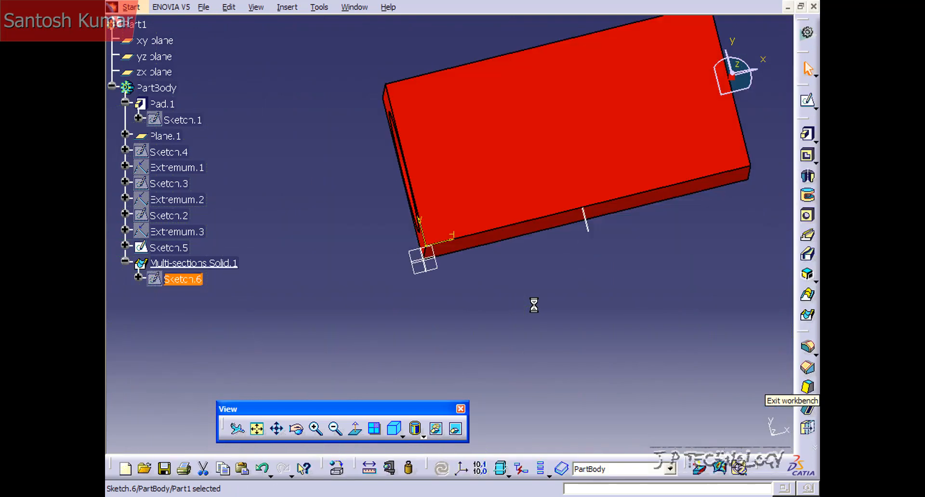
Select Multi-sections Solid.1 and inspect the path of its reshaped cut from the block's top and end faces.
mouse_move(533, 305)
middle_down()
mouse_move(501, 295)
mouse_move(529, 128)
mouse_move(565, 234)
mouse_move(508, 298)
middle_up()
click(198, 270)
middle_drag(477, 103, 458, 200)
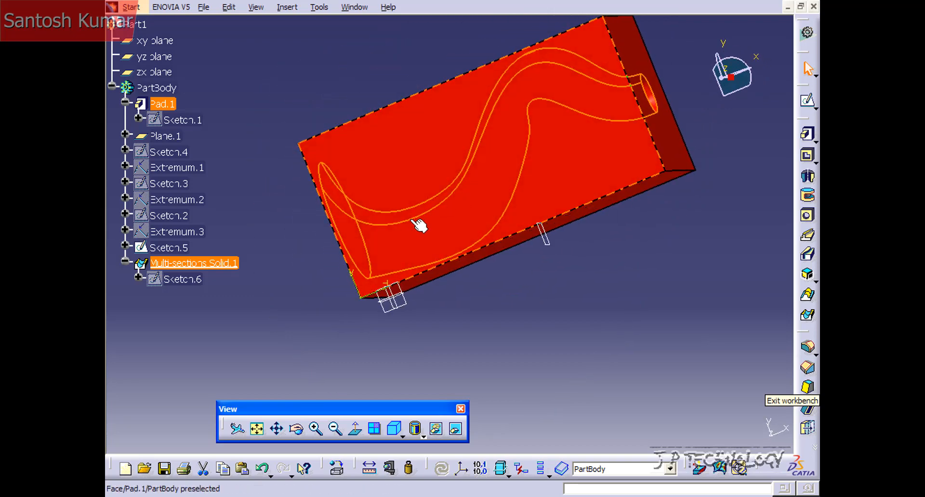
middle_drag(419, 226, 545, 157)
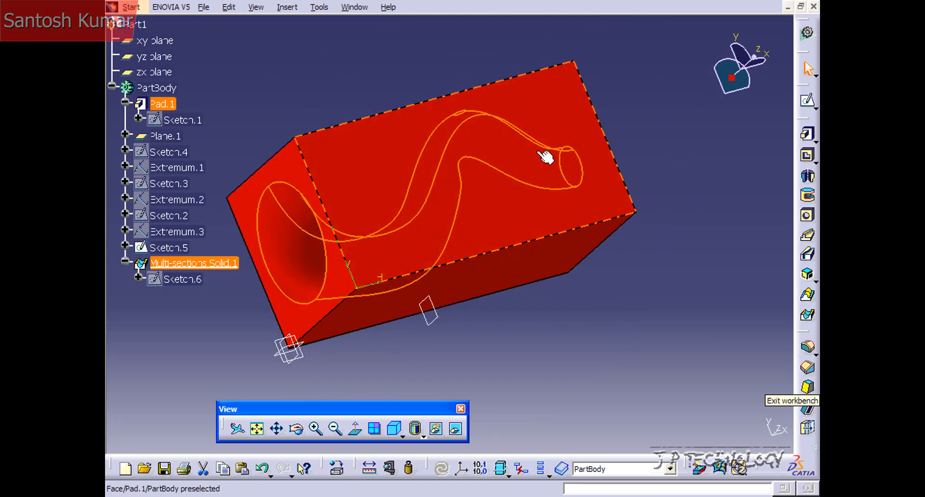